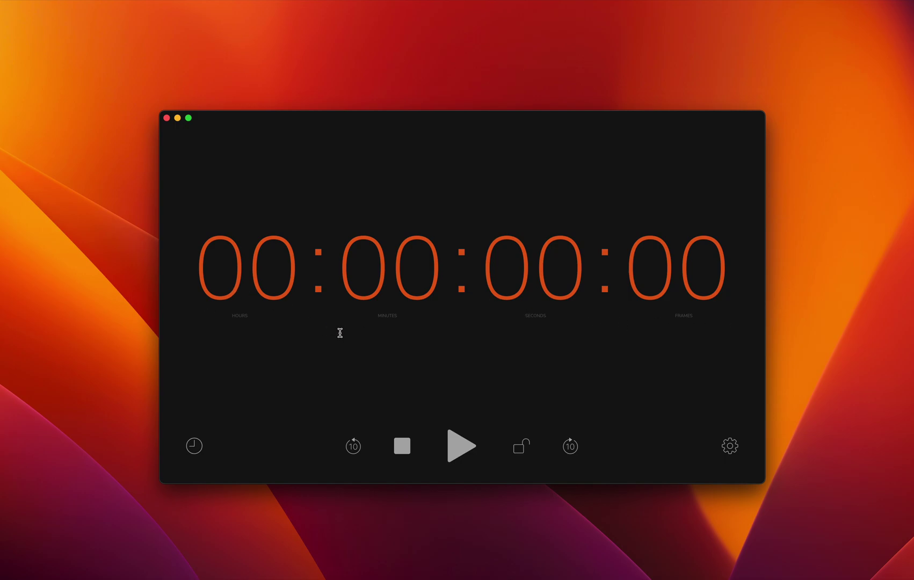
# Set the start minutes to 12 (00:12:00:00), then run the clock briefly and stop it
pyautogui.click(393, 298)
pyautogui.write('12')
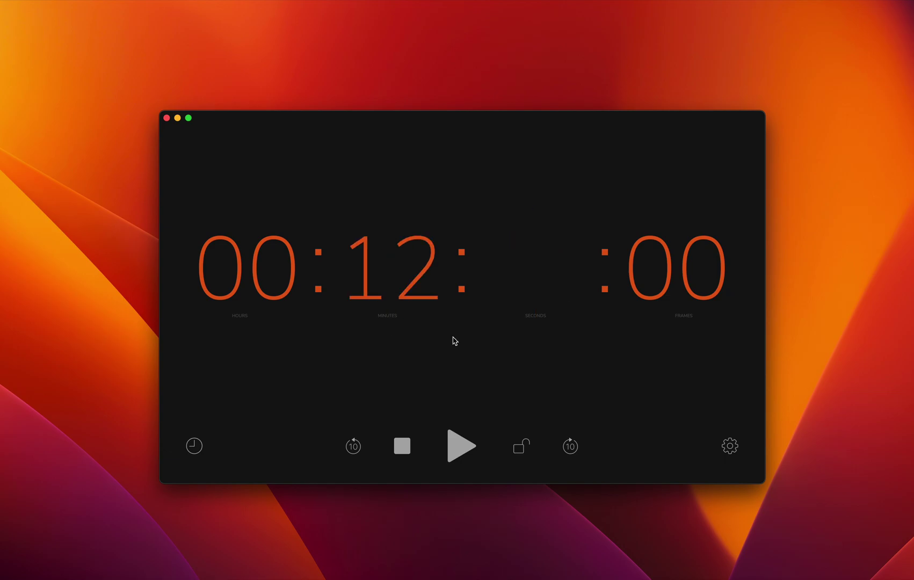
pyautogui.press('Return')
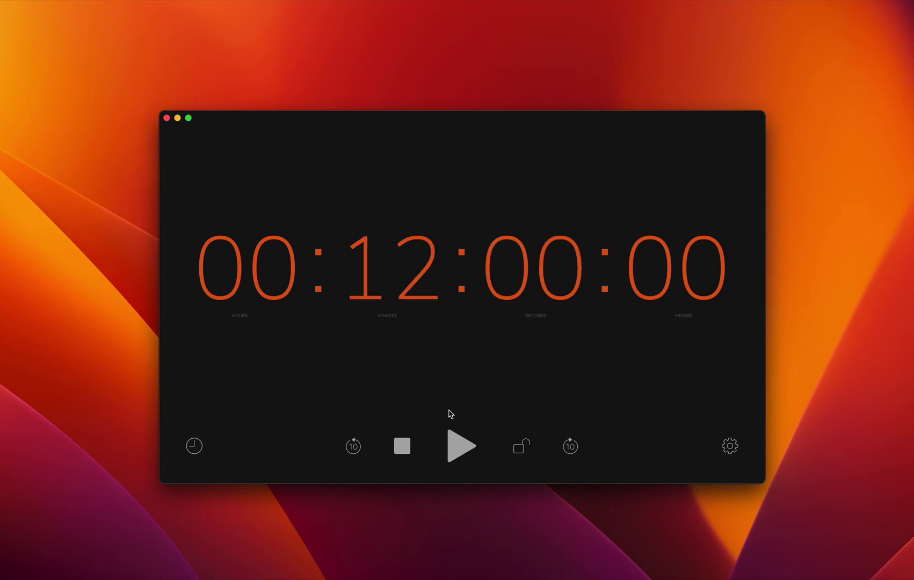
pyautogui.click(460, 453)
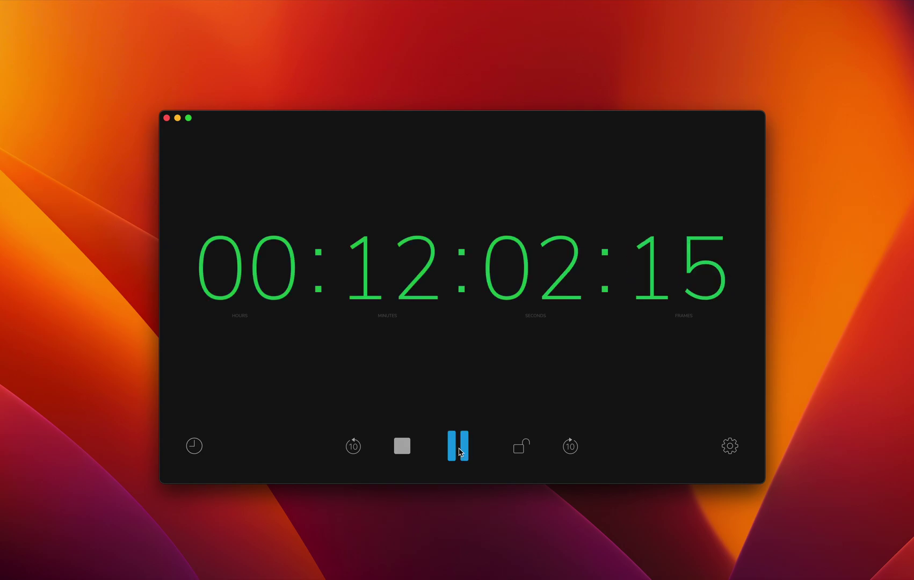
pyautogui.click(403, 449)
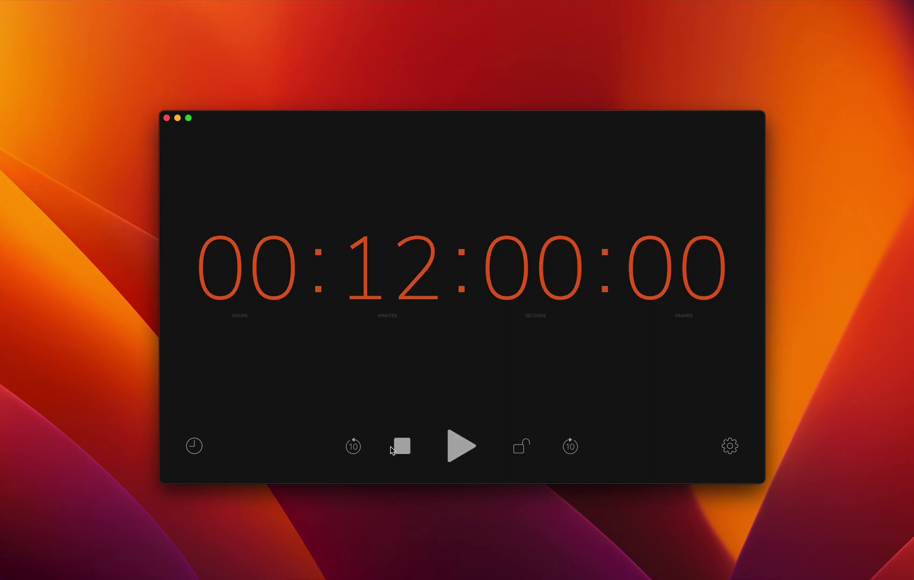
# Open the generator settings and review the frame rate options, leaving it at 24 FPS
pyautogui.click(730, 446)
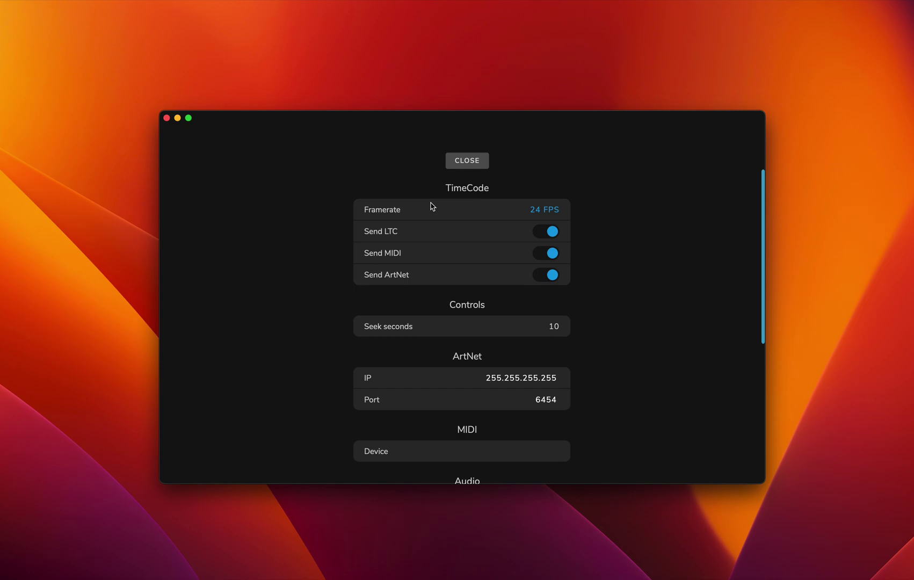
pyautogui.click(433, 208)
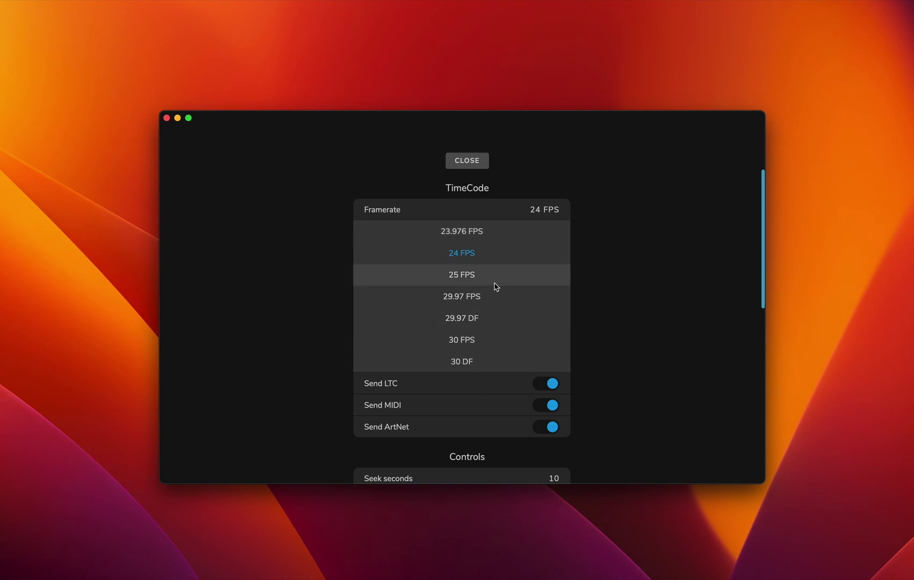
pyautogui.click(505, 215)
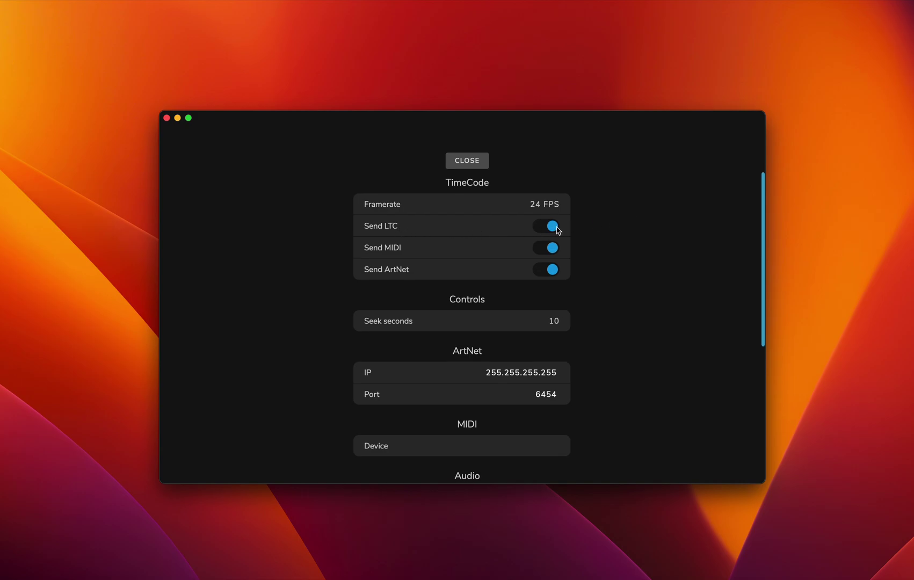
pyautogui.click(552, 229)
pyautogui.click(552, 228)
pyautogui.scroll(-1, 561, 232)
pyautogui.click(548, 243)
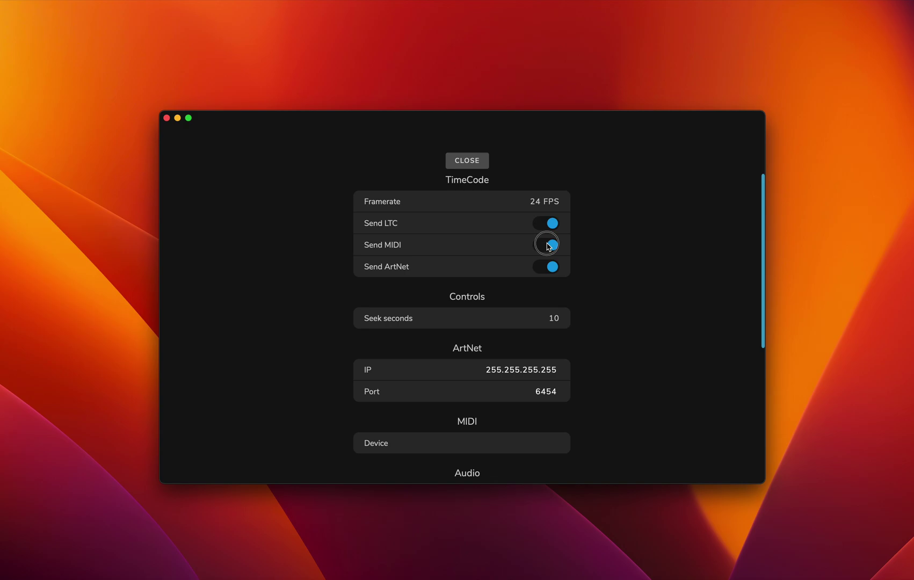
pyautogui.click(551, 246)
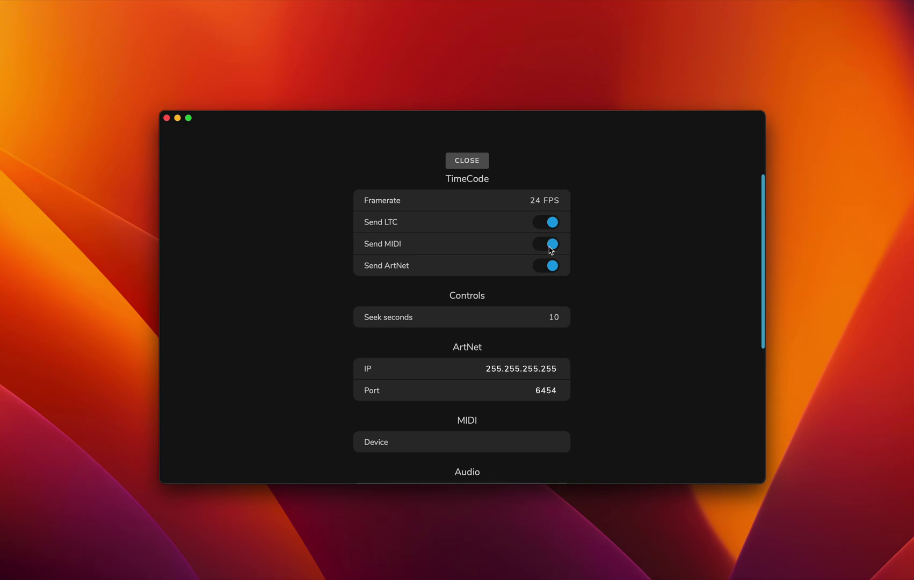
pyautogui.scroll(-1, 551, 246)
pyautogui.click(551, 265)
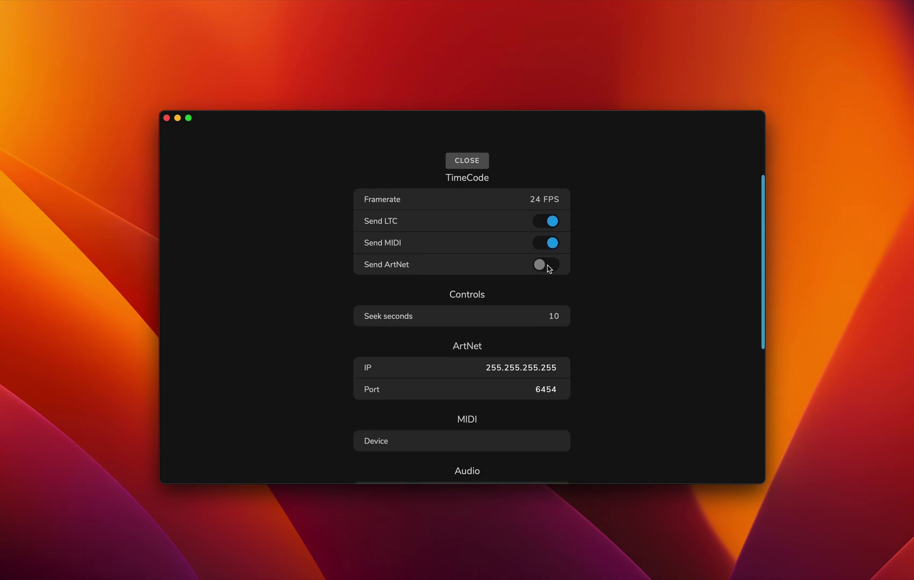
pyautogui.scroll(-1, 547, 268)
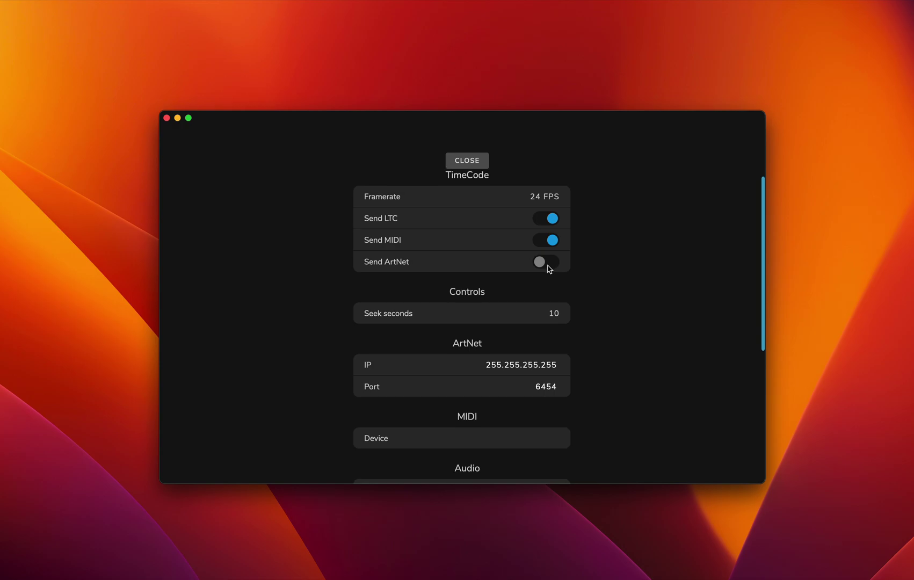
pyautogui.scroll(-1, 547, 266)
pyautogui.click(545, 261)
pyautogui.scroll(3, 545, 261)
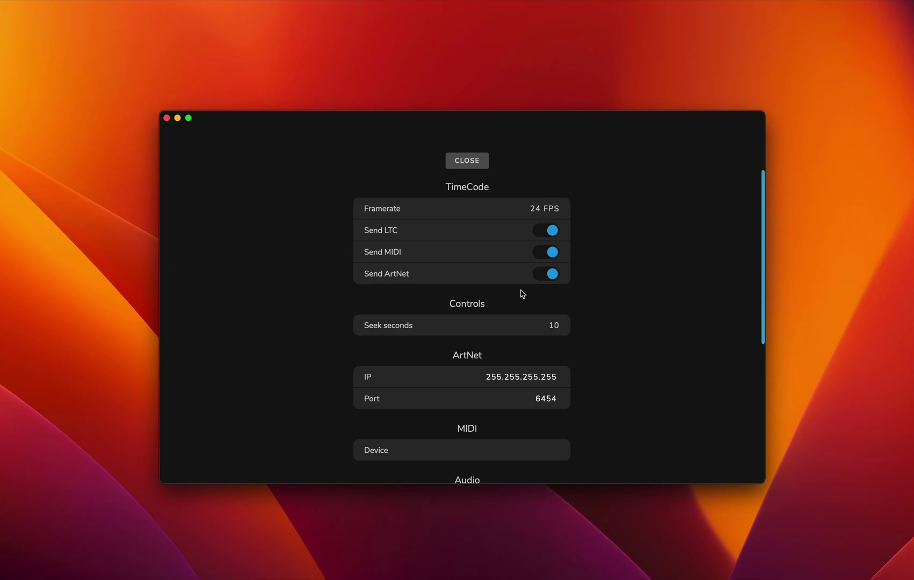
# Set the seek interval to 30 seconds
pyautogui.scroll(-3, 524, 294)
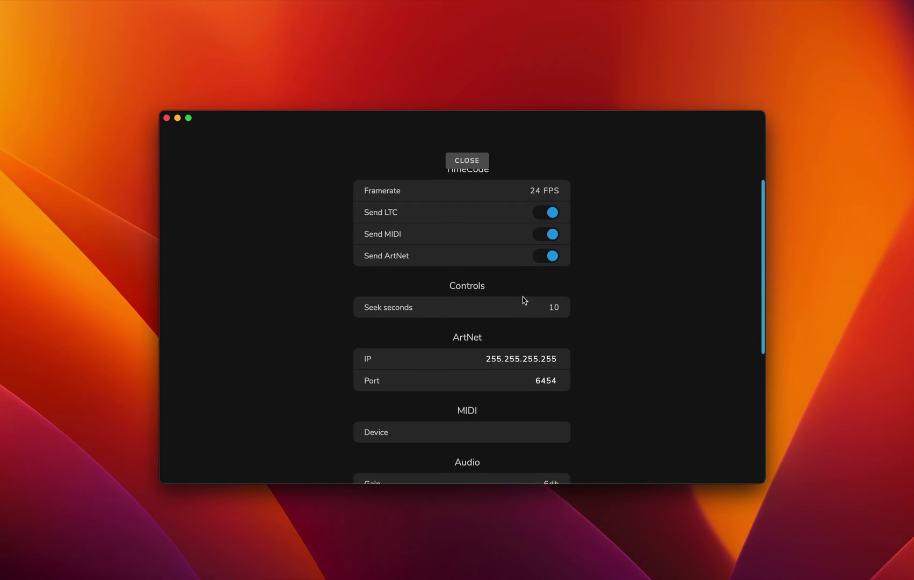
pyautogui.click(513, 306)
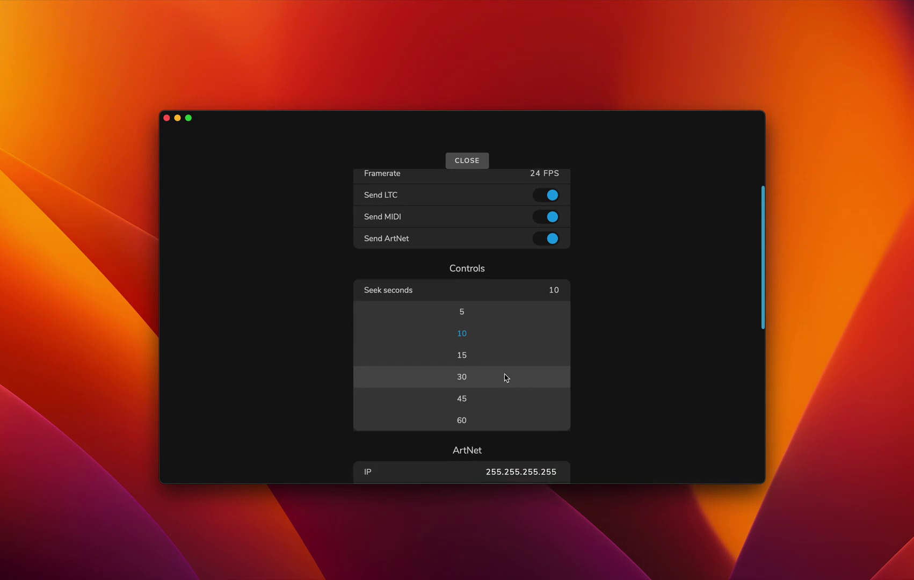
pyautogui.click(489, 381)
# Back on the clock, skip forward 30 seconds three times, then back three times
pyautogui.press('Escape')
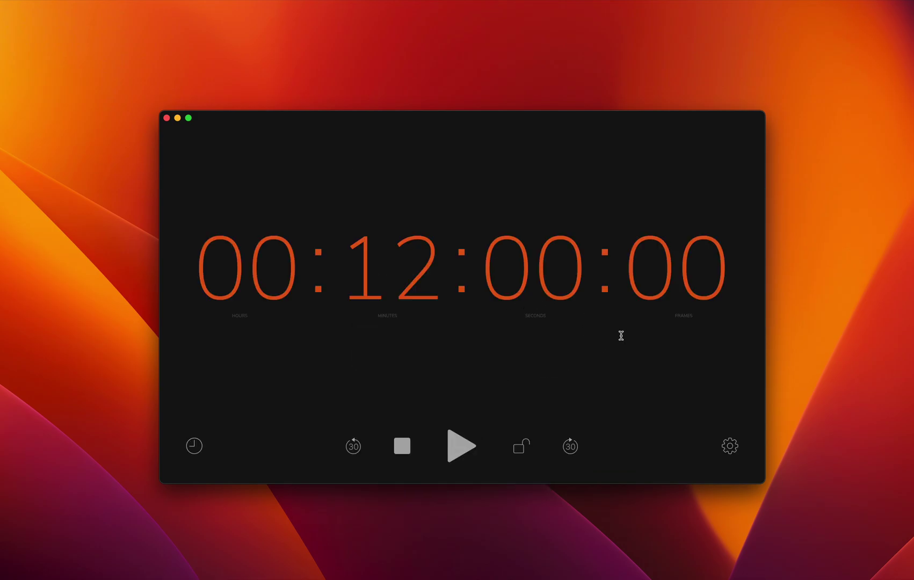
pyautogui.click(572, 447)
pyautogui.click(572, 446)
pyautogui.click(572, 446)
pyautogui.click(573, 447)
pyautogui.click(573, 447)
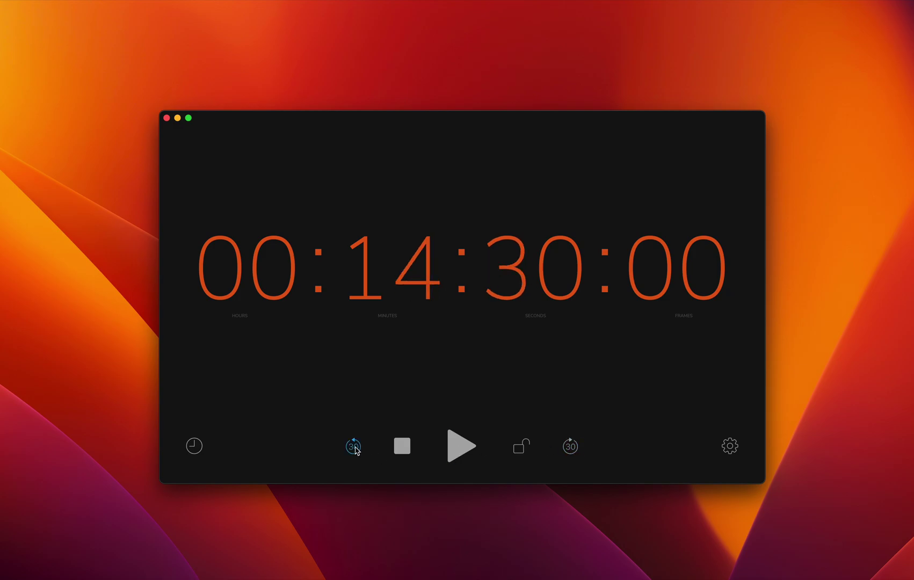
pyautogui.click(353, 446)
pyautogui.click(353, 446)
pyautogui.click(353, 446)
pyautogui.click(353, 446)
pyautogui.click(353, 446)
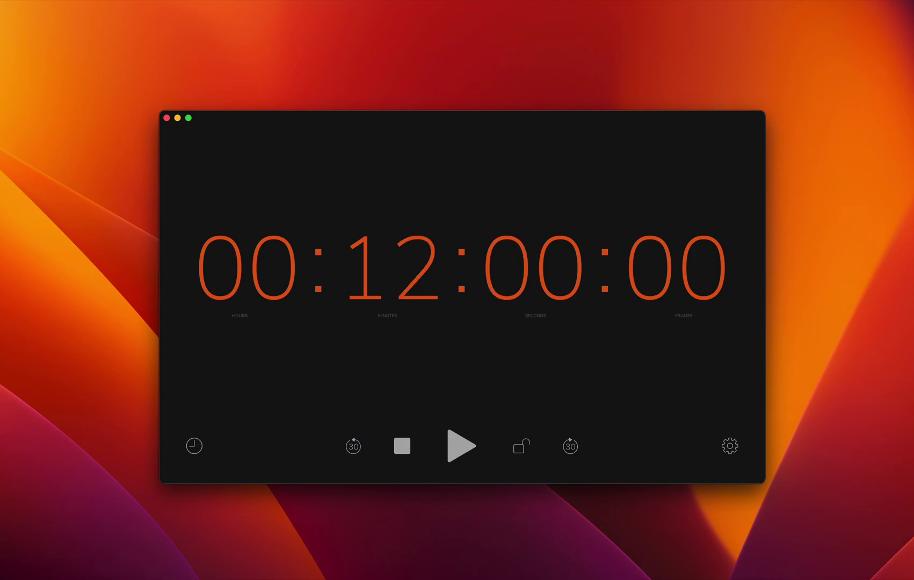
# Reopen the settings and confirm the seek interval is still 30 seconds
pyautogui.click(729, 446)
pyautogui.click(499, 325)
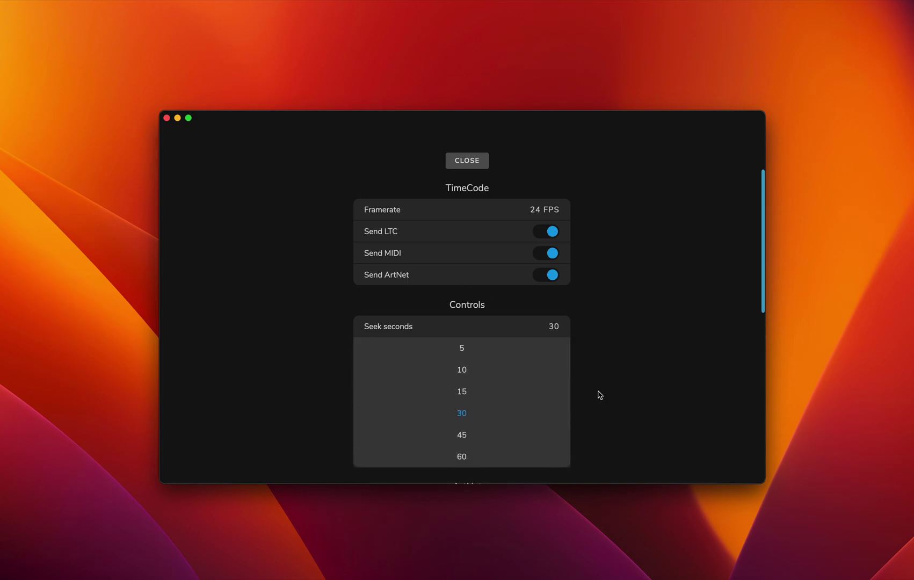
pyautogui.click(626, 368)
# Set the MIDI output device to USB MIDI Device
pyautogui.scroll(-3, 660, 391)
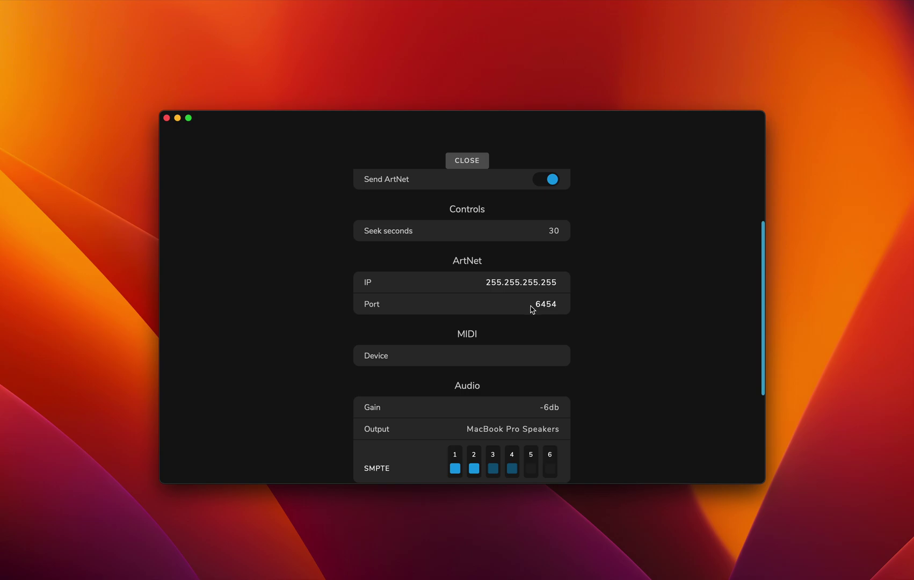
pyautogui.scroll(-3, 536, 326)
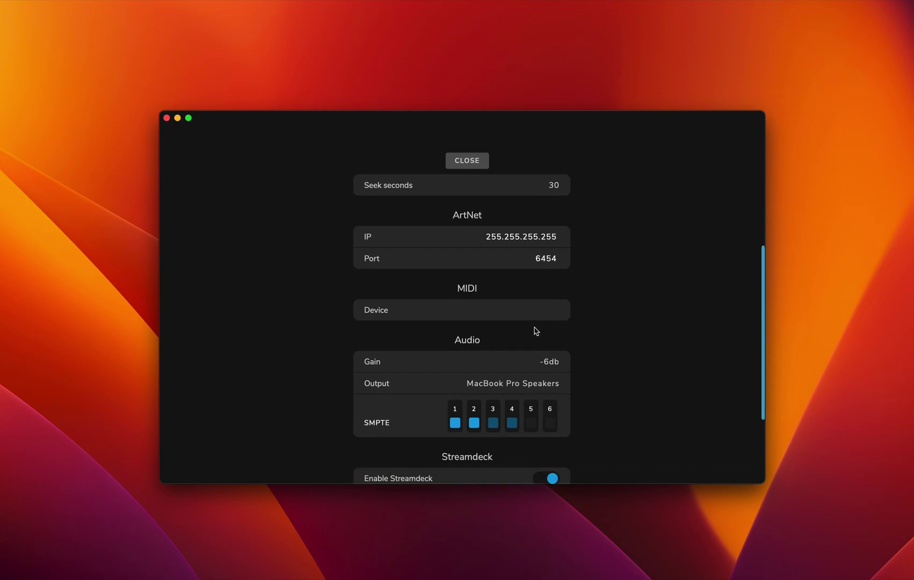
pyautogui.click(458, 306)
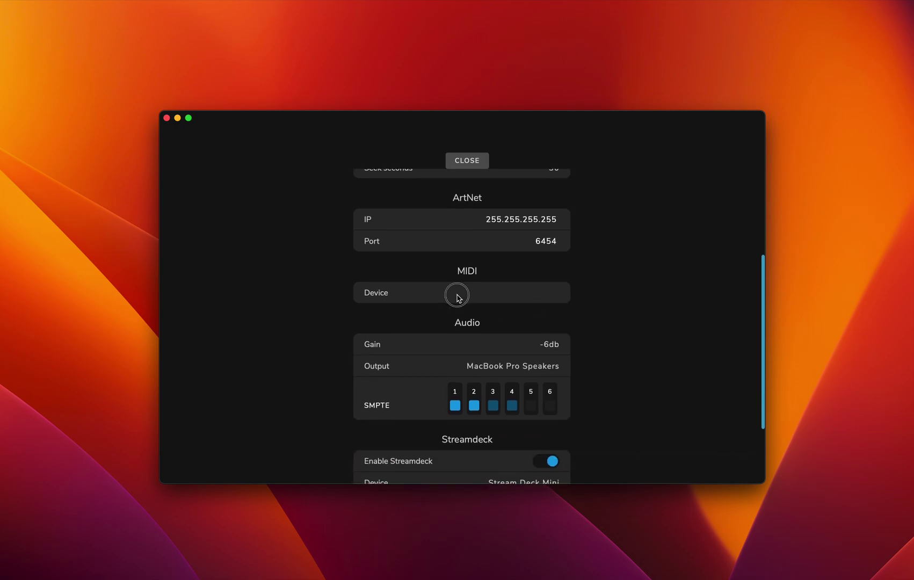
pyautogui.click(493, 321)
pyautogui.scroll(2, 467, 305)
pyautogui.scroll(3, 468, 304)
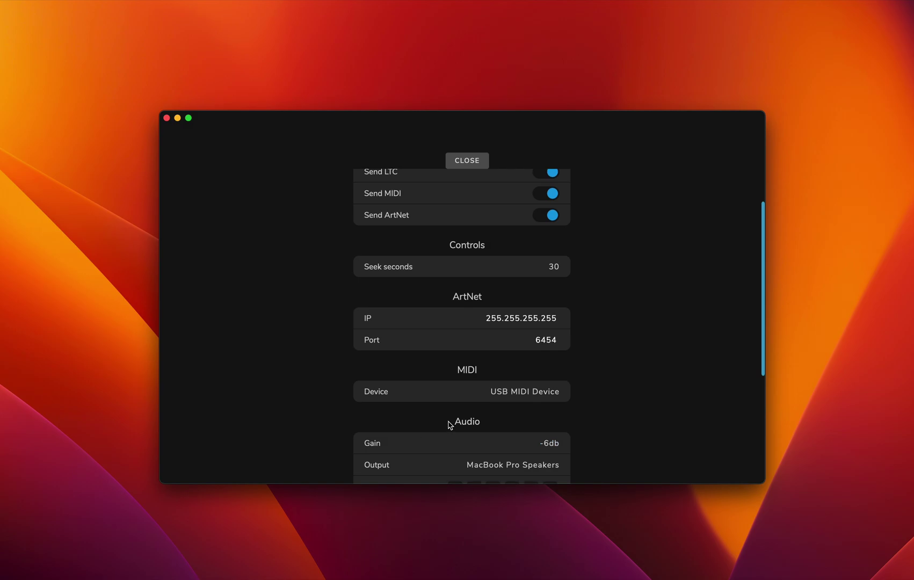
pyautogui.scroll(-4, 445, 426)
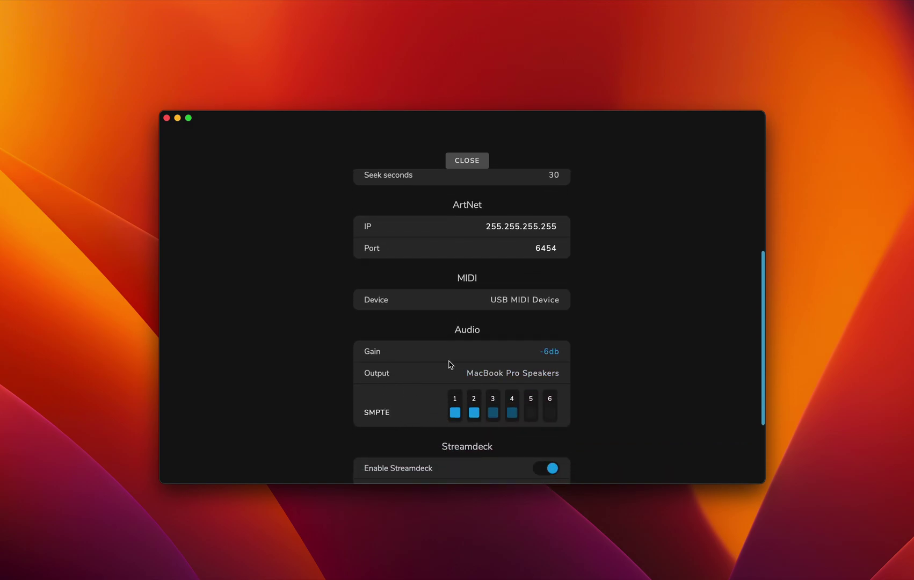
# Keep audio gain at -6db and switch the audio output to Fireface UCX II
pyautogui.click(414, 352)
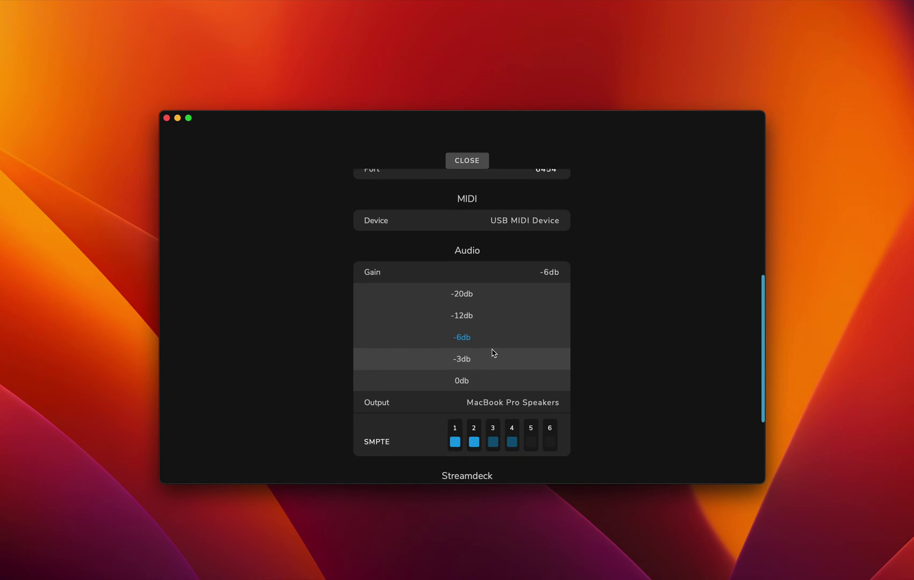
pyautogui.click(491, 337)
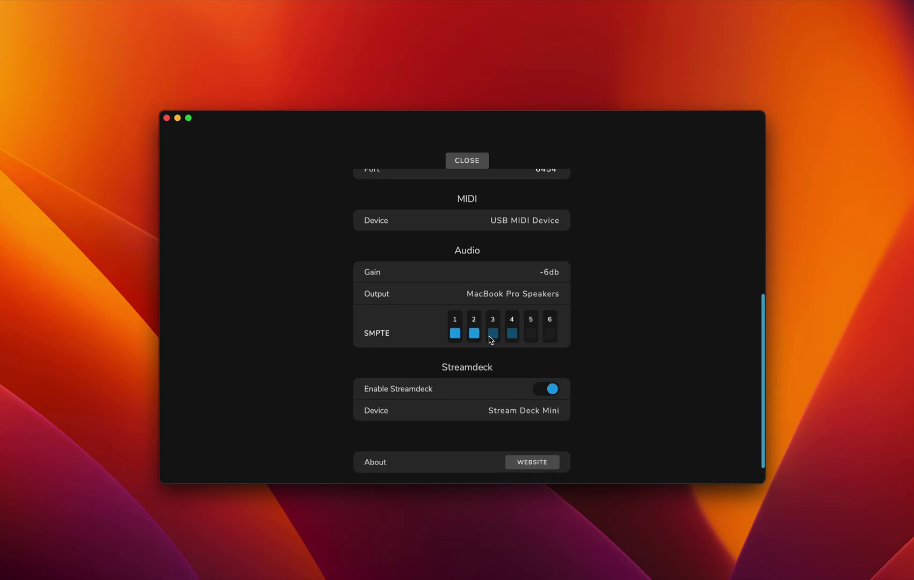
pyautogui.click(442, 294)
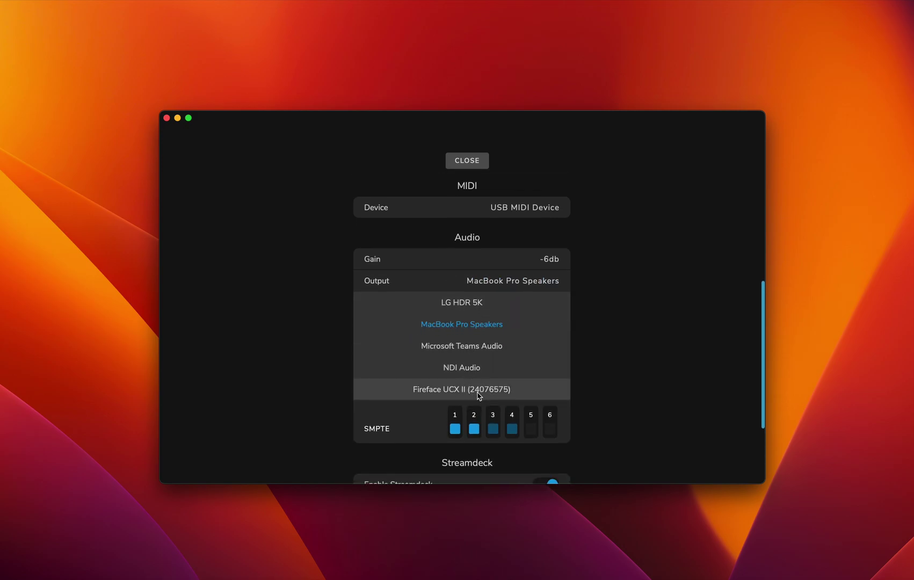
pyautogui.click(473, 392)
# Try SMPTE on channels 5 and 6, then turn off every SMPTE channel
pyautogui.click(458, 321)
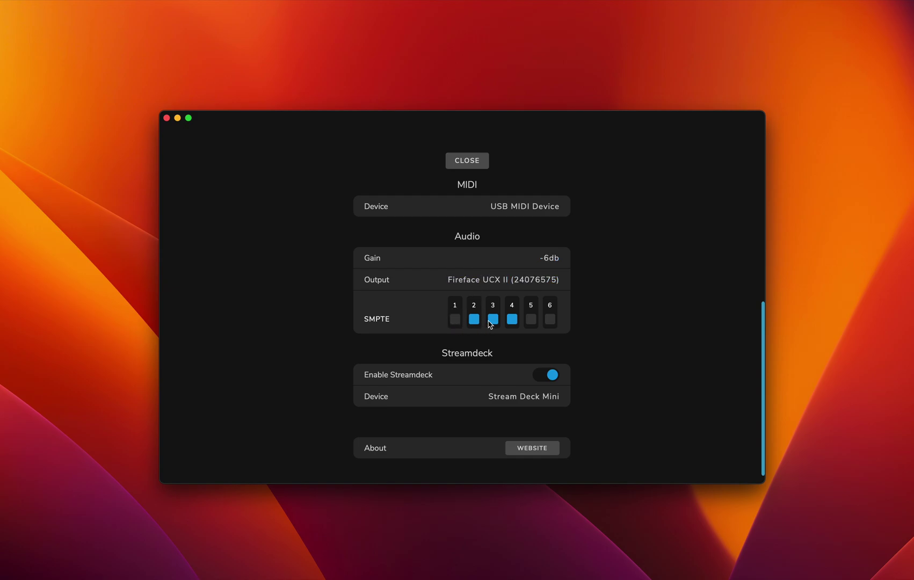
pyautogui.click(531, 320)
pyautogui.click(552, 321)
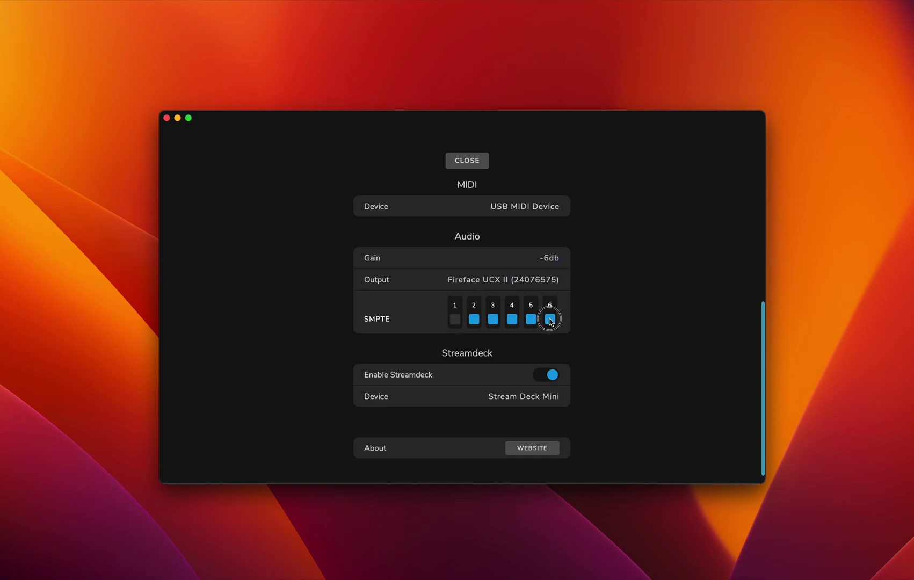
pyautogui.click(550, 321)
pyautogui.click(531, 322)
pyautogui.click(511, 322)
pyautogui.click(492, 322)
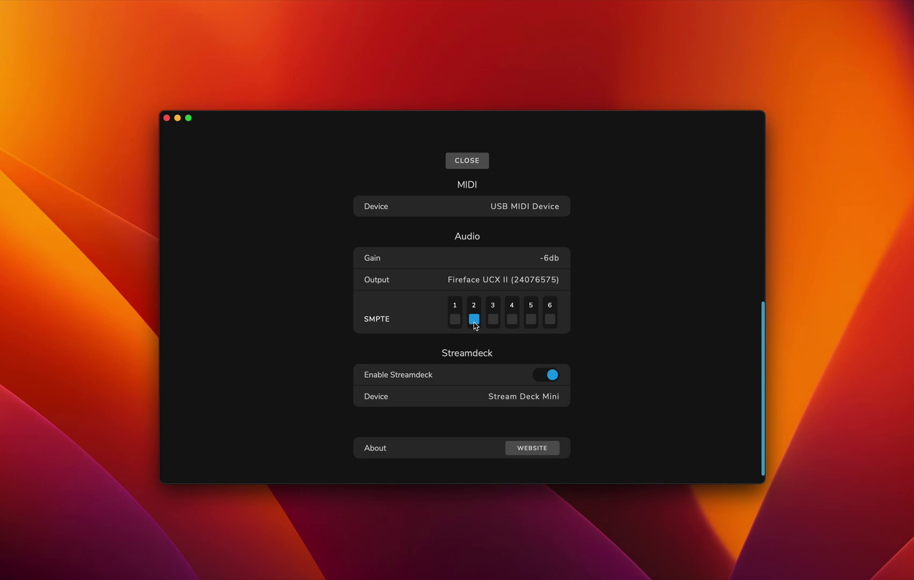
pyautogui.click(474, 320)
# Set audio output to MacBook Pro Speakers with SMPTE enabled on channel 1 only
pyautogui.click(495, 285)
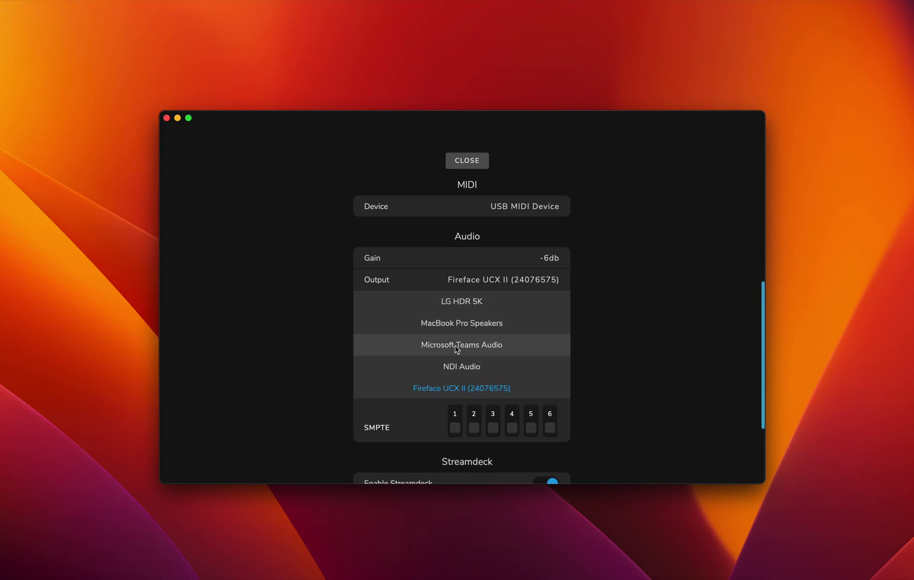
pyautogui.click(515, 328)
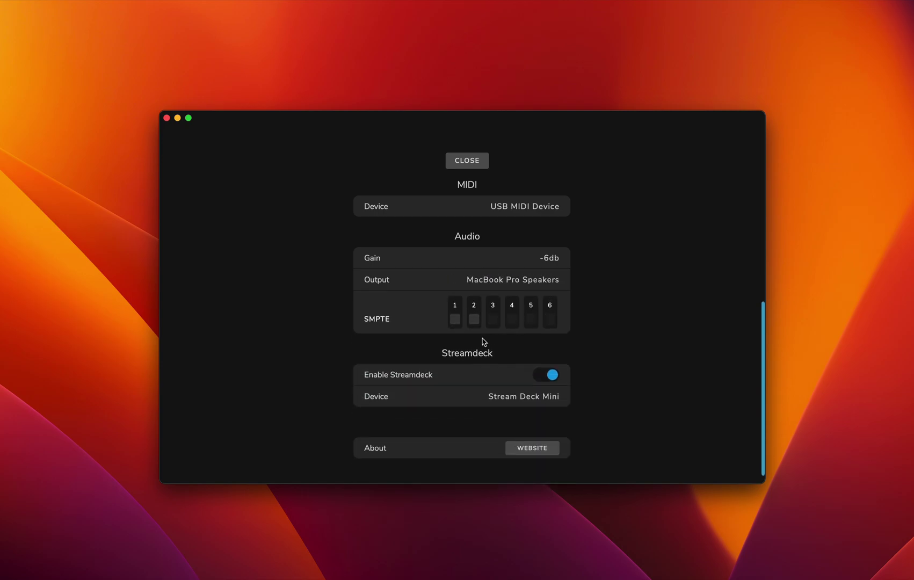
pyautogui.click(455, 321)
pyautogui.click(473, 322)
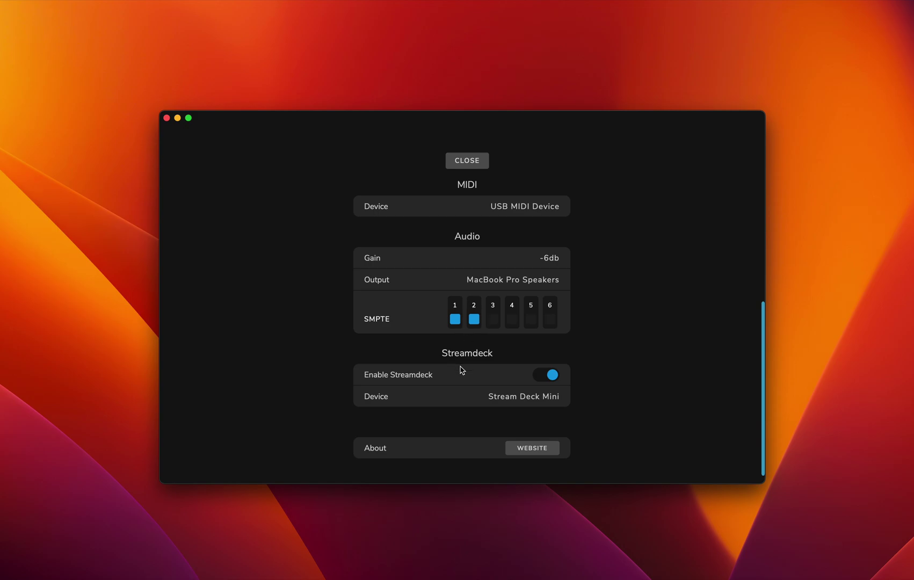
pyautogui.click(455, 320)
pyautogui.click(474, 320)
pyautogui.click(455, 320)
# Choose Stream Deck Mini as the Streamdeck device
pyautogui.scroll(-2, 510, 362)
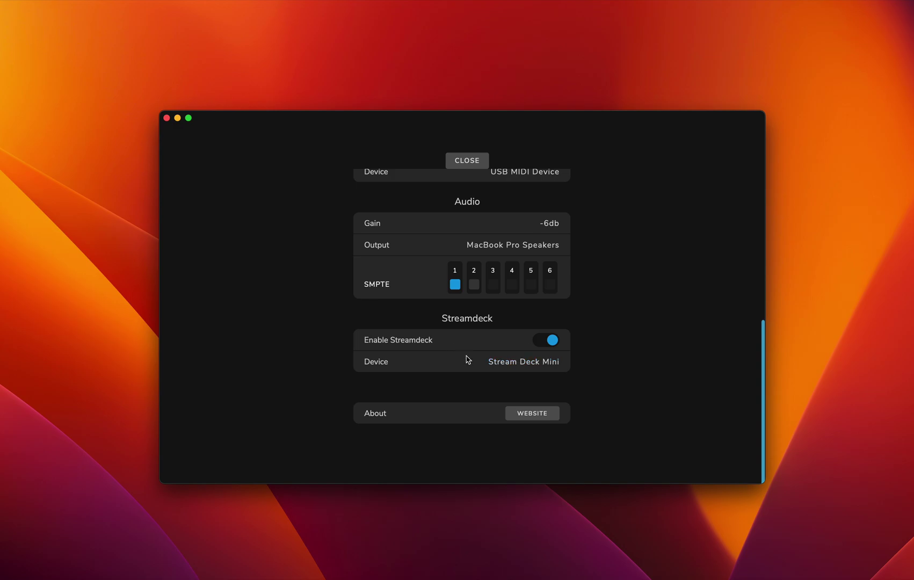
pyautogui.click(451, 366)
pyautogui.click(465, 384)
pyautogui.click(459, 367)
pyautogui.click(469, 383)
pyautogui.scroll(10, 467, 376)
# Close settings, run the timecode, and lock then unlock the controls twice, leaving them unlocked
pyautogui.click(469, 161)
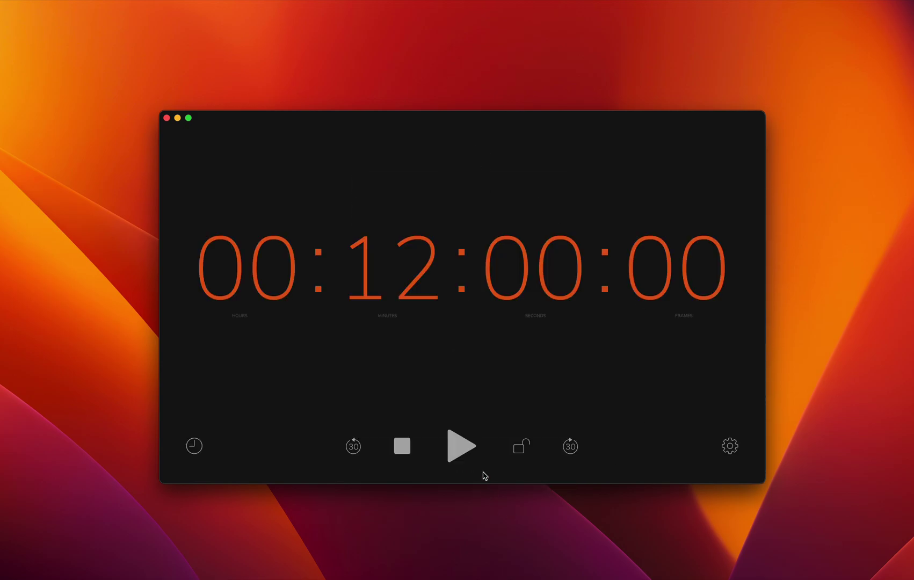
pyautogui.click(459, 444)
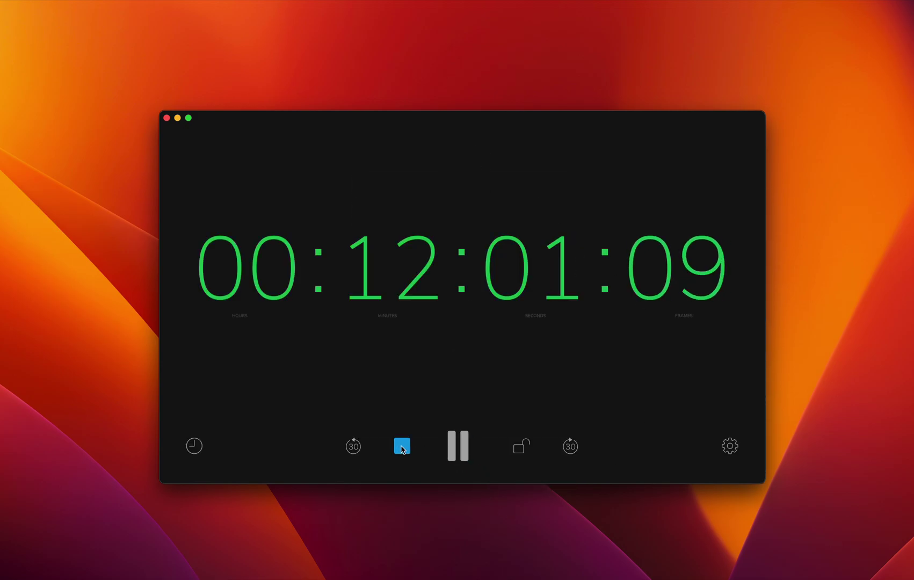
pyautogui.click(521, 451)
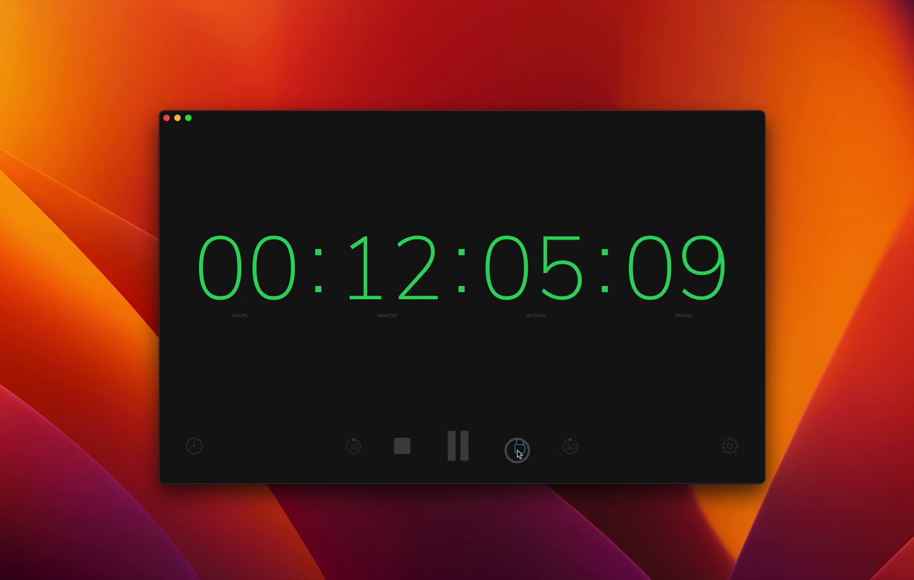
pyautogui.click(520, 452)
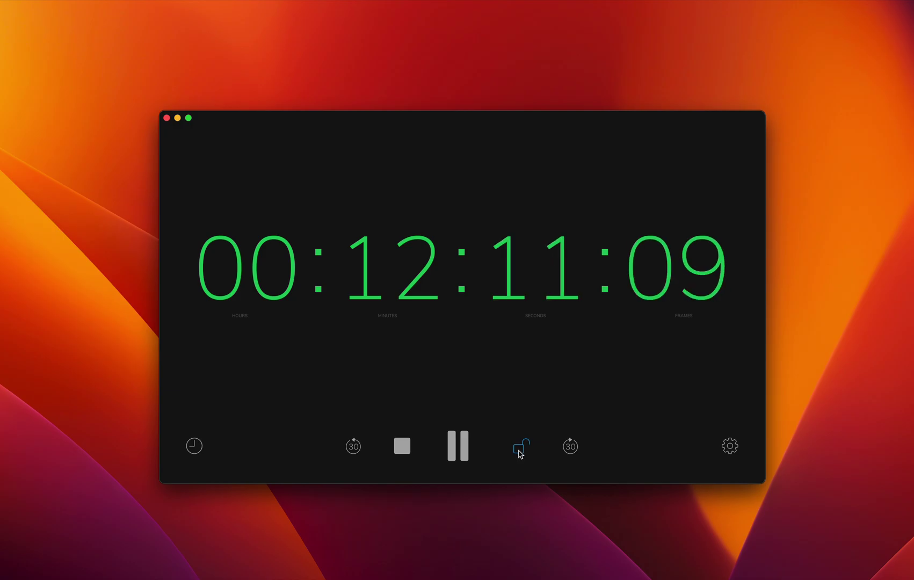
pyautogui.click(519, 454)
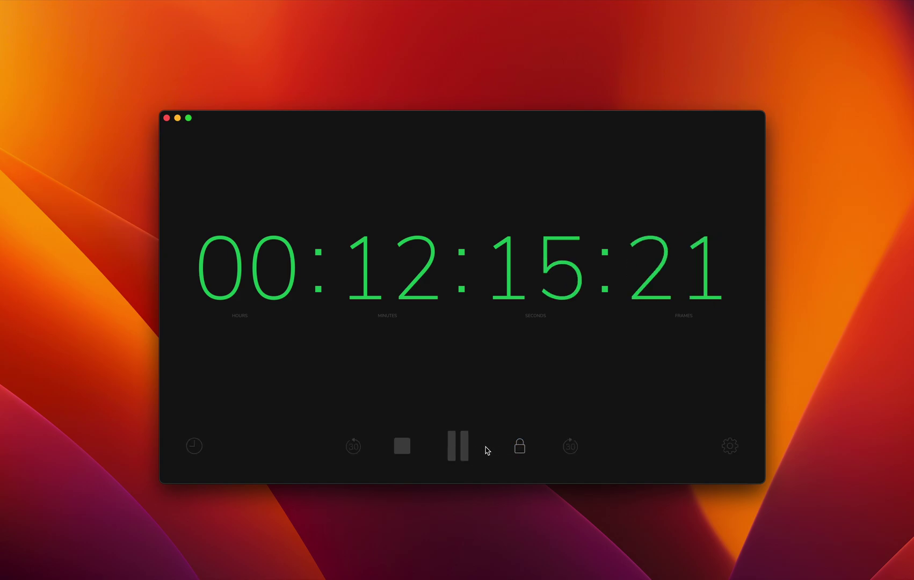
pyautogui.click(521, 447)
# Stop the clock to reset it to 00:12:00:00 and switch to the time-of-day display
pyautogui.click(402, 446)
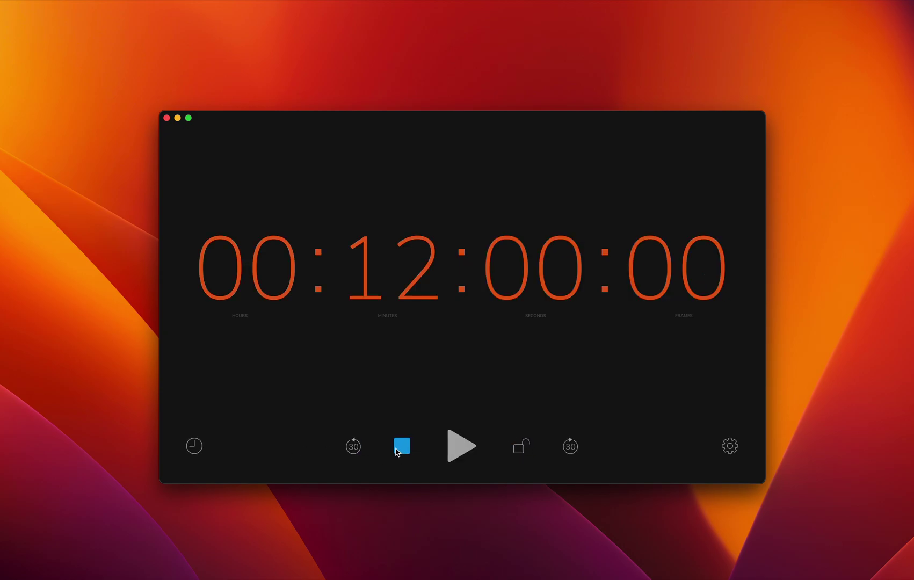
pyautogui.click(197, 448)
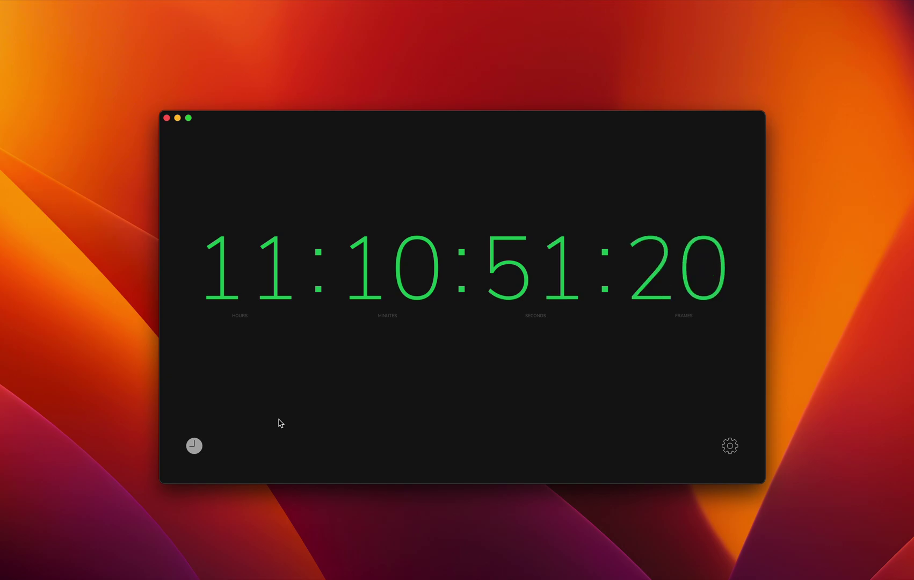
pyautogui.click(192, 444)
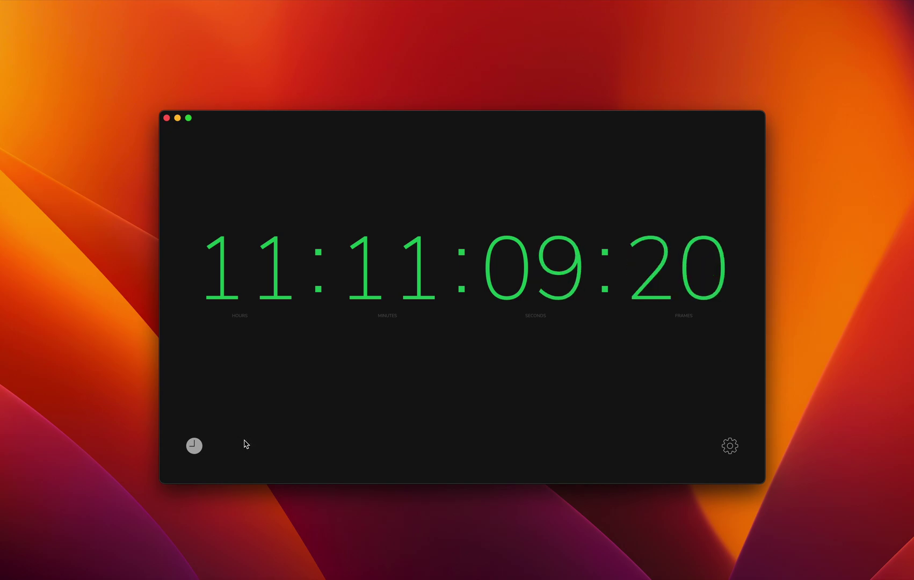
# Turn off the time-of-day clock to return to the stopped 00:12:00:00 timecode
pyautogui.click(202, 447)
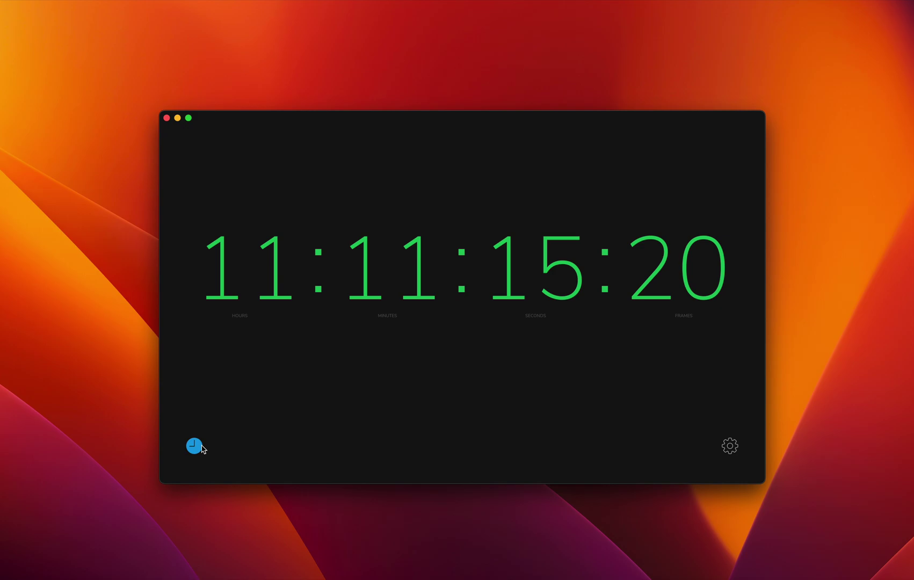
pyautogui.click(202, 447)
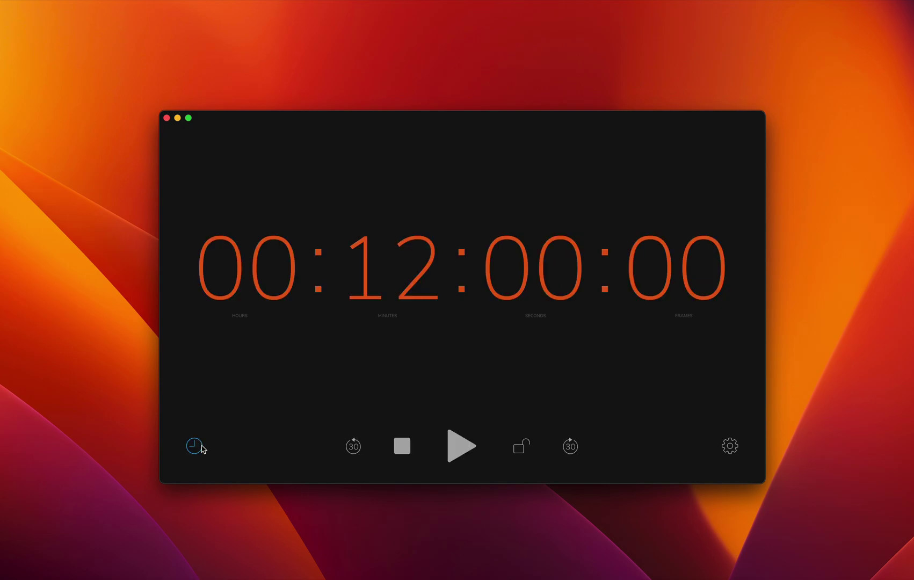